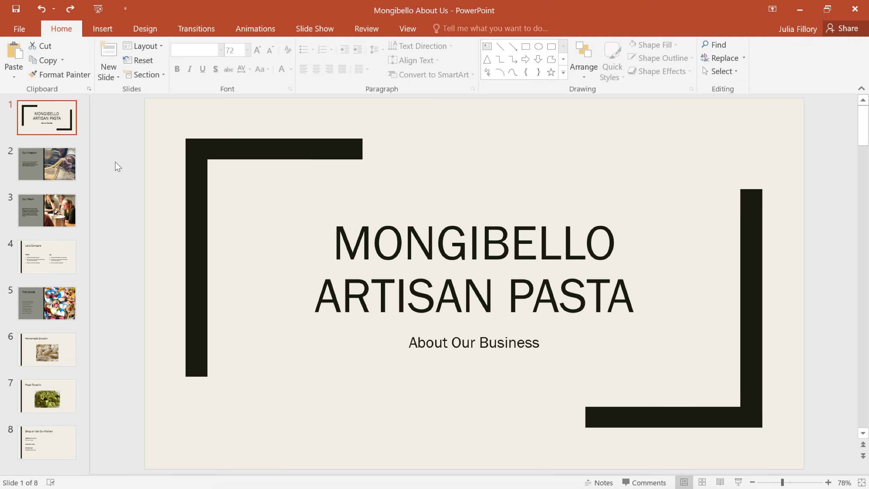
- View the Our Mission, Our Team and Let's Compare slides in turn
click(68, 171)
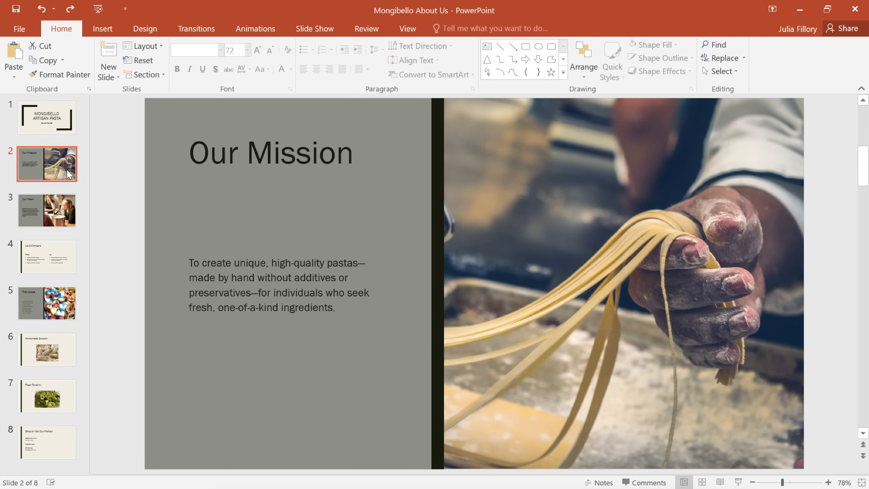
click(58, 209)
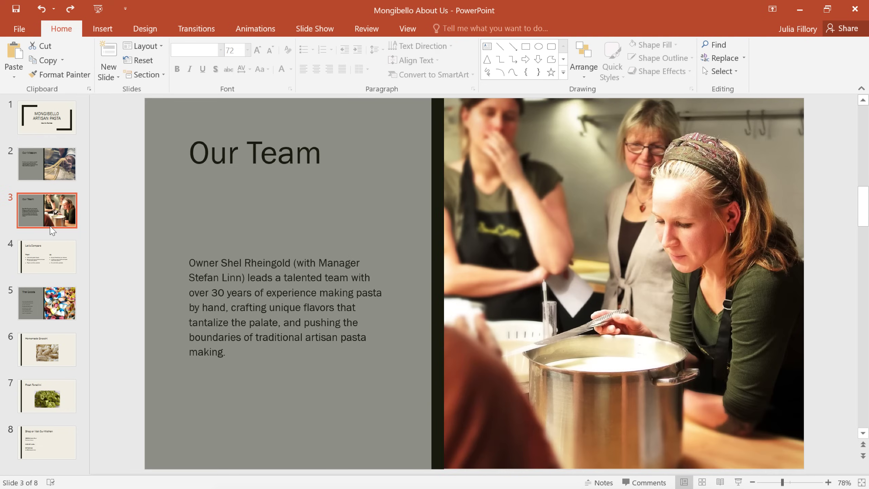
click(47, 248)
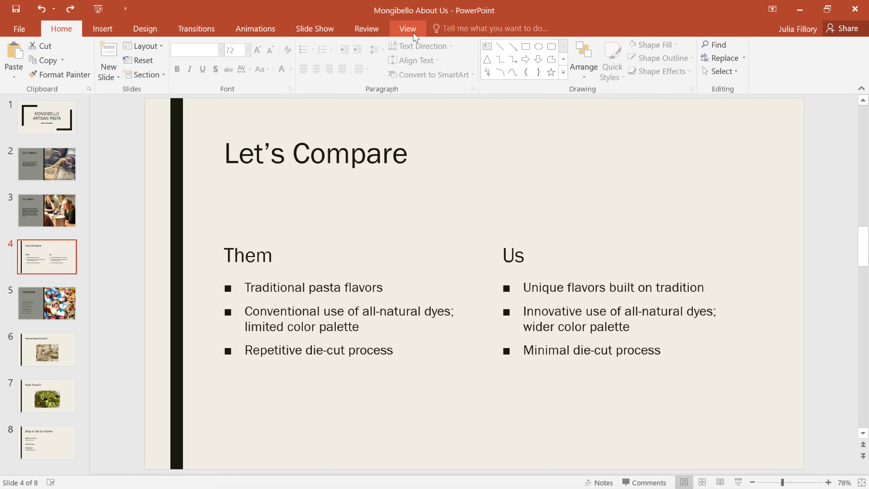
- Switch to Slide Master view and scroll the layout thumbnails to the top
click(416, 37)
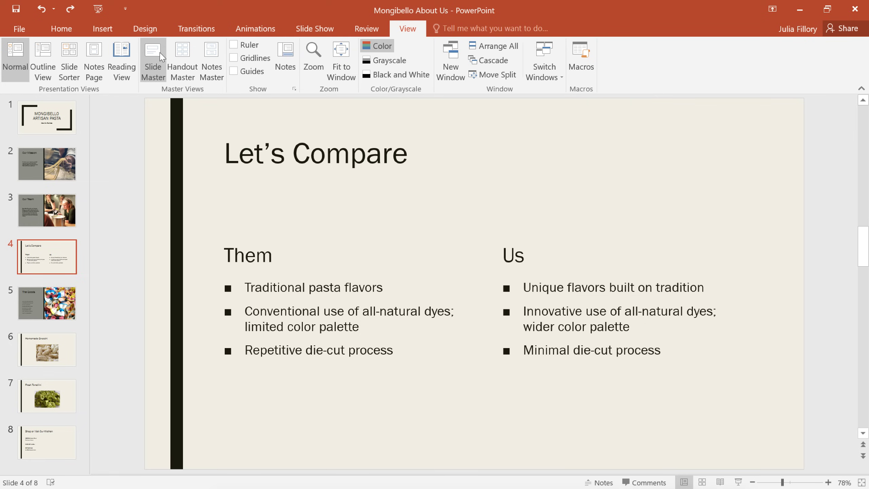
click(162, 56)
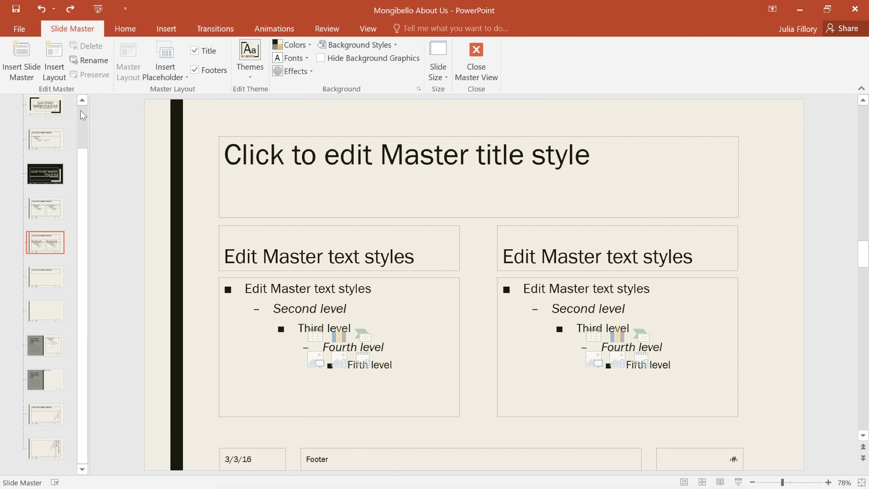
scroll(83, 116, up, 2)
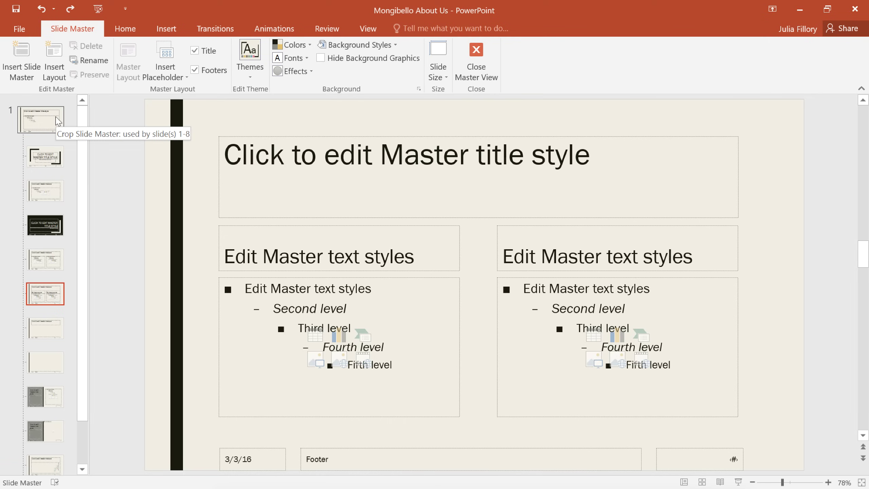
- Insert the mongibello_logo picture onto the top-level slide master
click(58, 121)
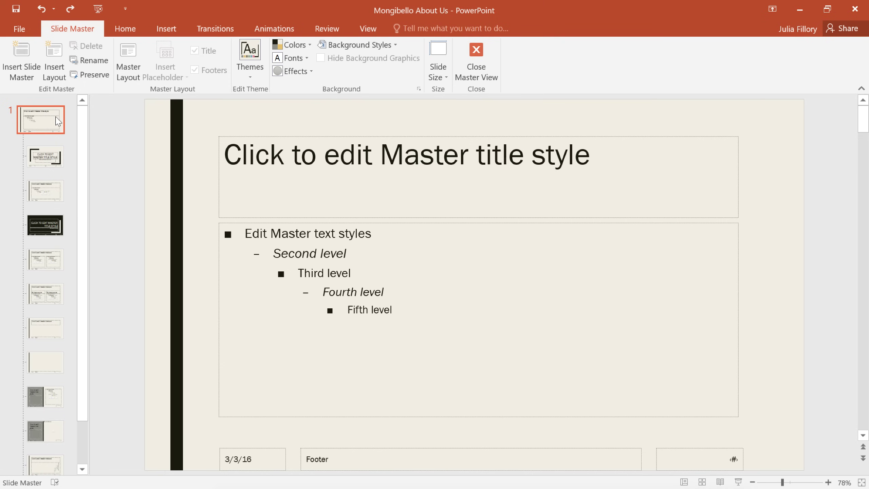
click(162, 32)
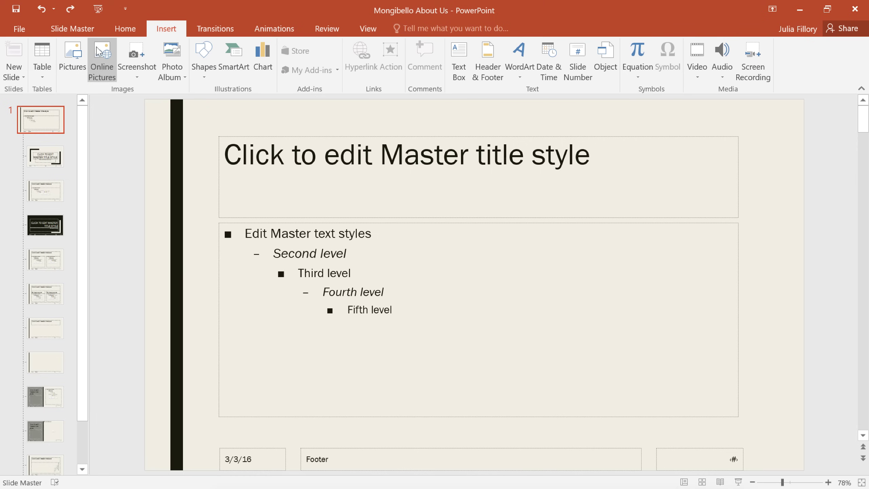
click(75, 56)
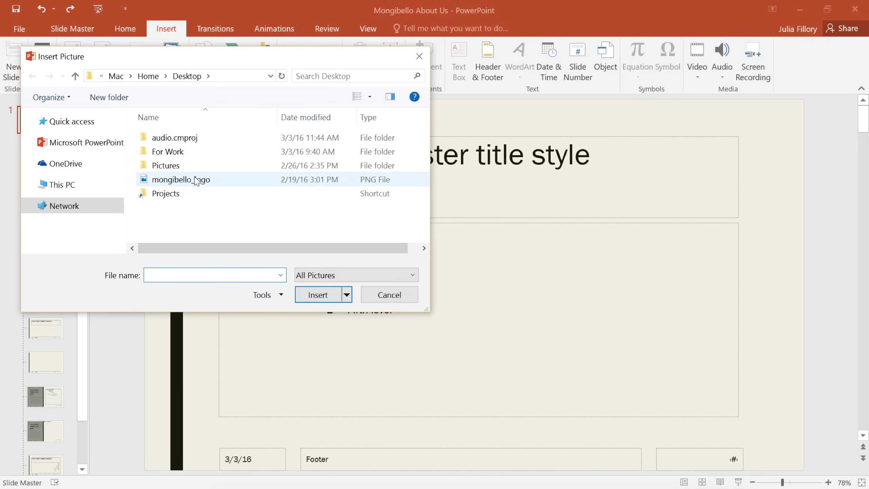
click(200, 182)
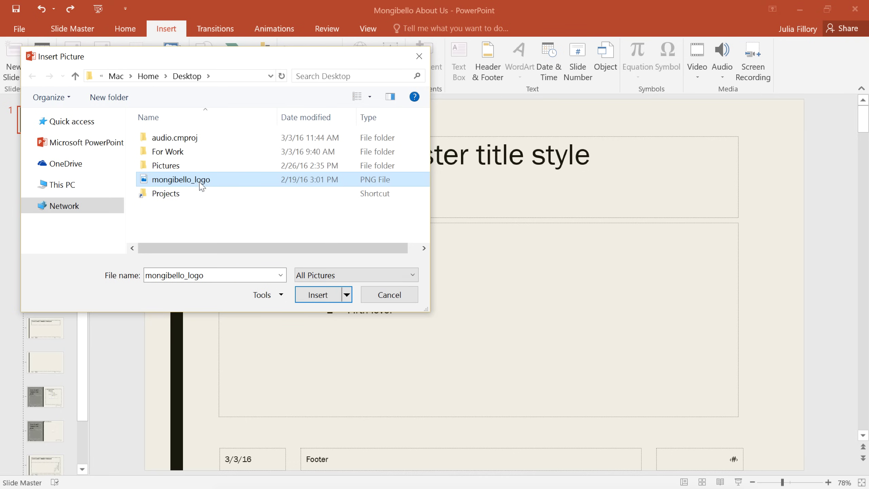
click(319, 295)
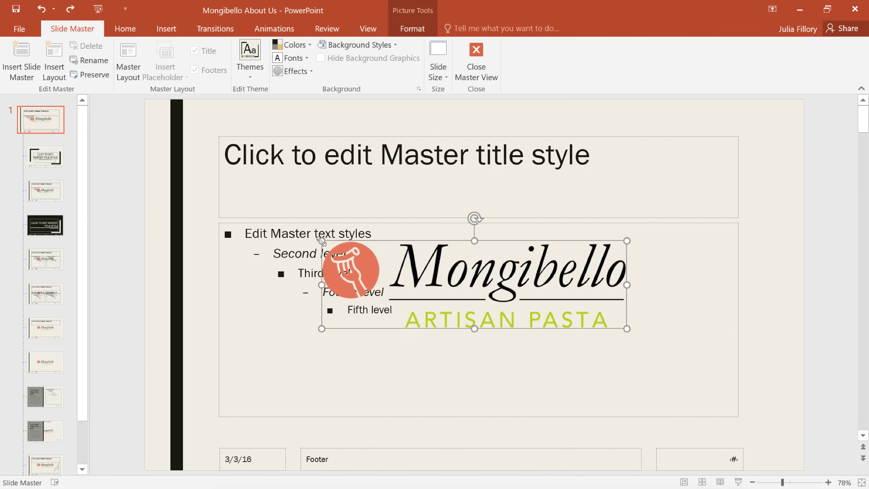
- Shrink the Mongibello logo into the lower-right corner, then select the master's body text levels
drag(322, 241, 717, 452)
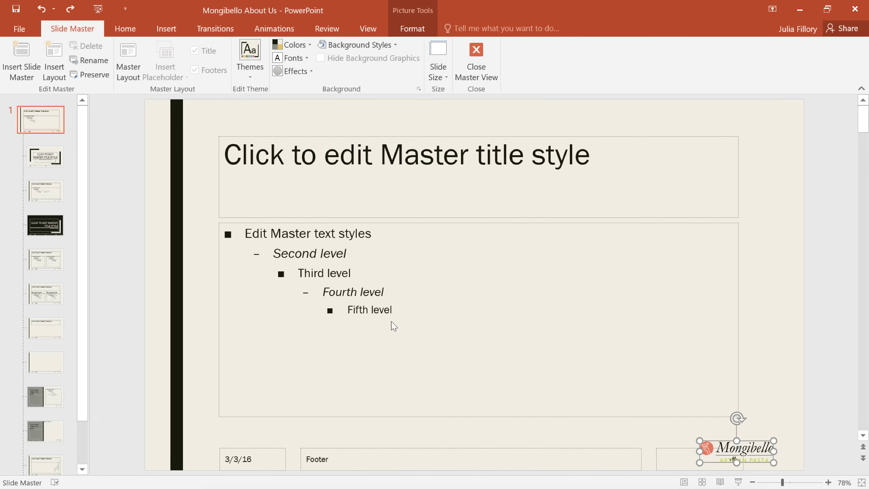
drag(384, 312, 257, 240)
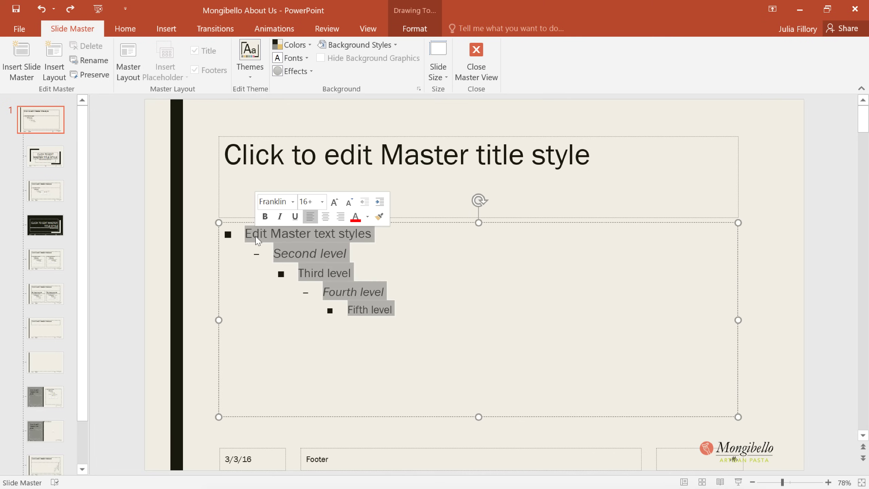
- Set the master body text font to Segoe UI and the title font to Calisto MT
click(293, 205)
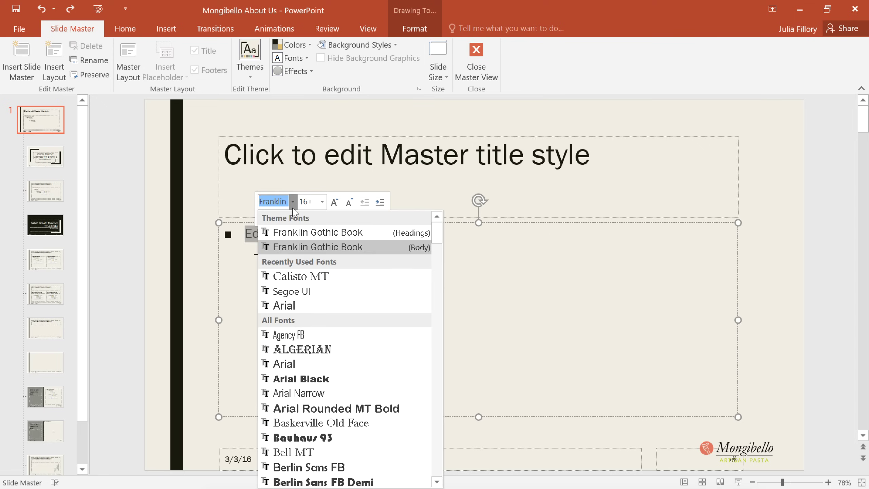
click(310, 291)
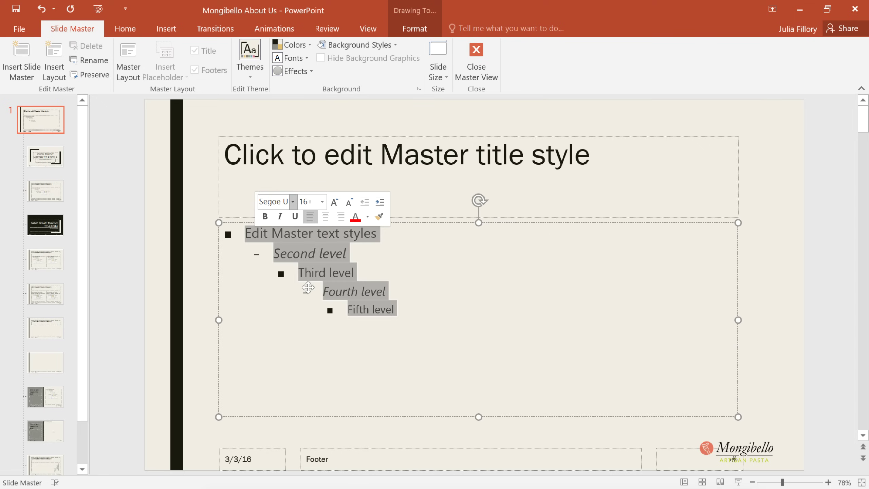
drag(254, 160, 587, 168)
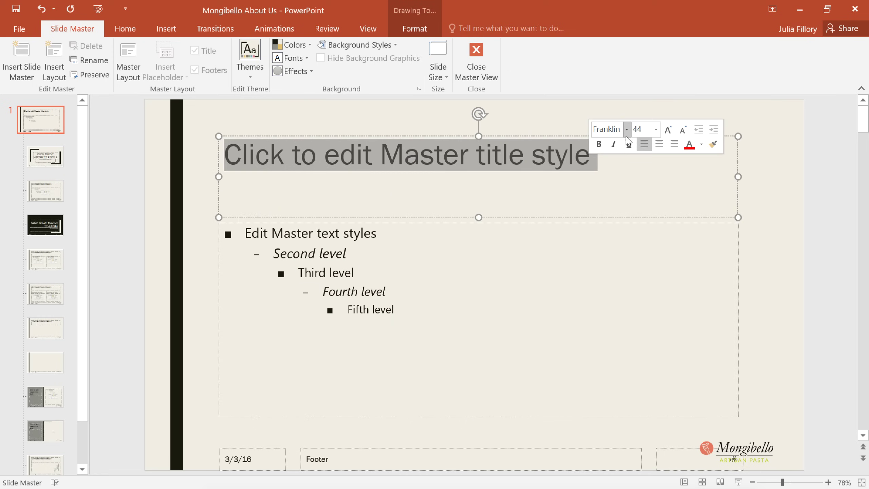
click(627, 135)
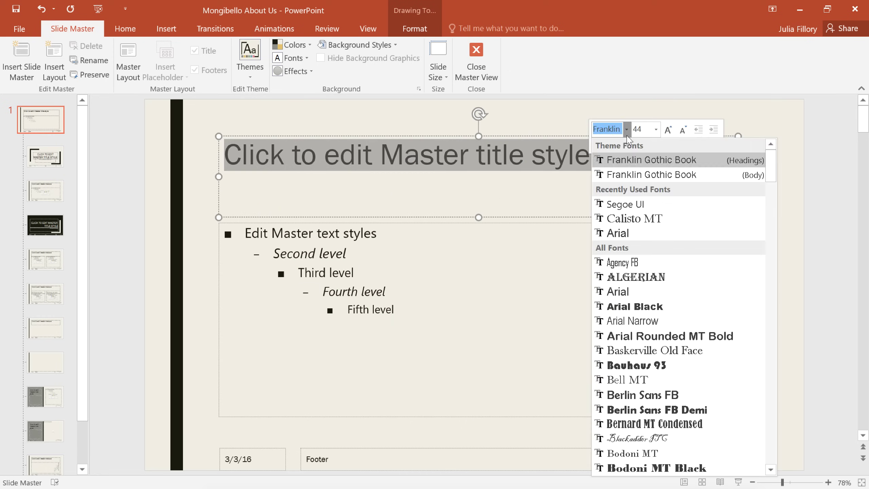
click(616, 219)
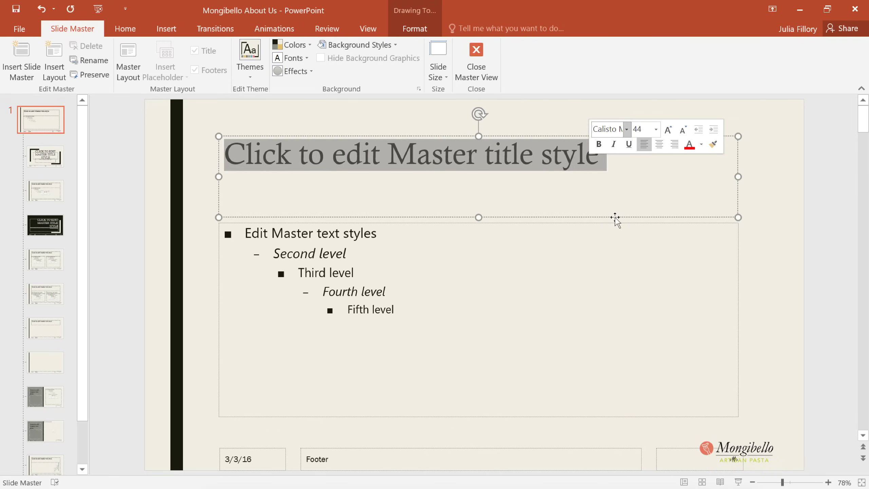
- Close Master View, check the logo behind the pasta photo on The Goods slide, then return to slide 1
click(493, 70)
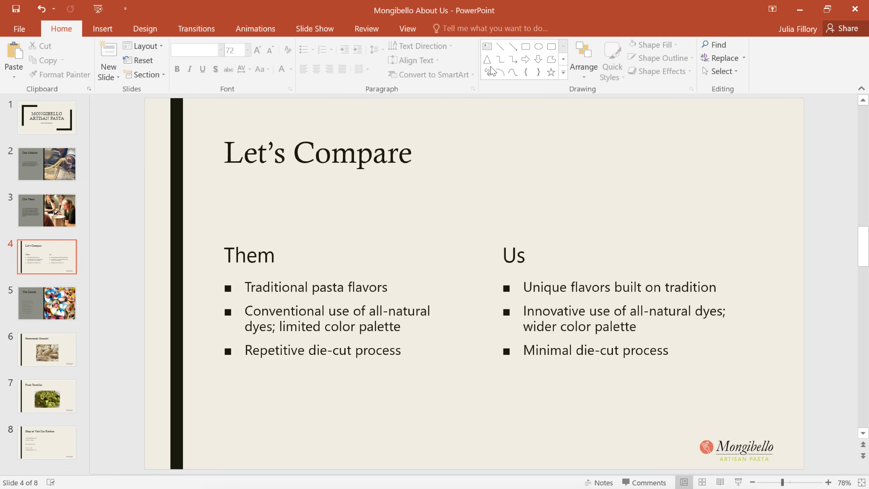
key(Page_Down)
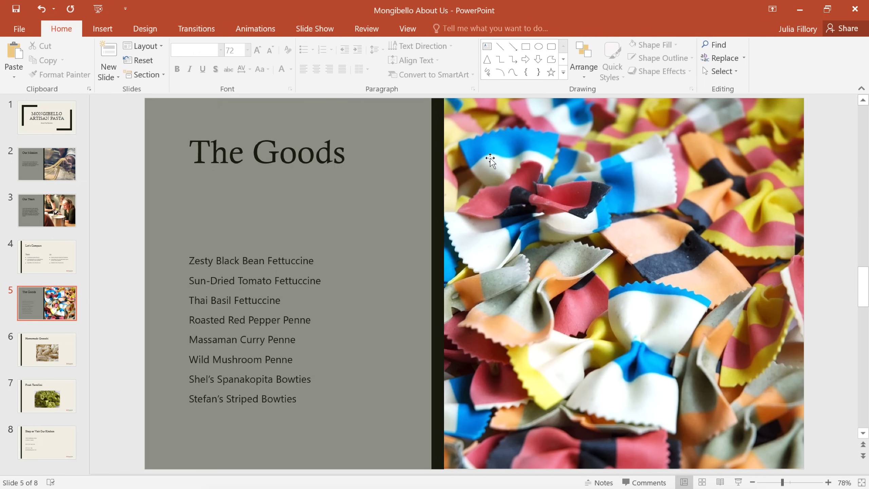
drag(490, 161, 489, 115)
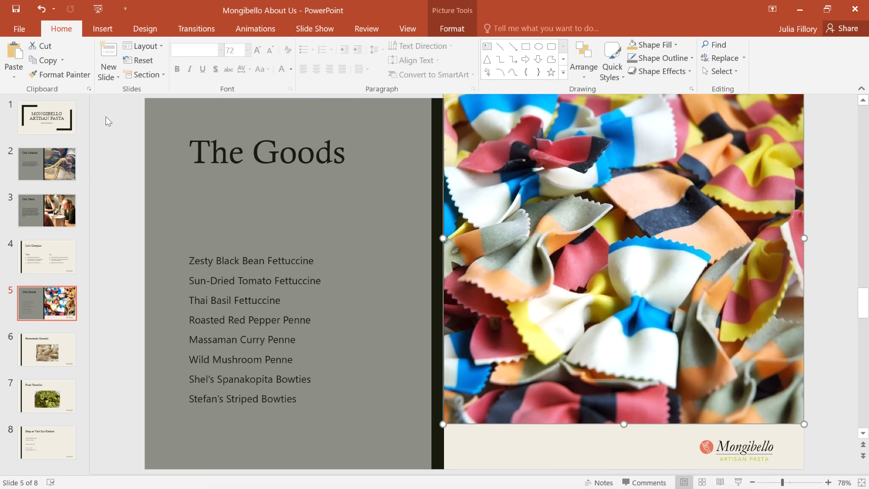
click(70, 121)
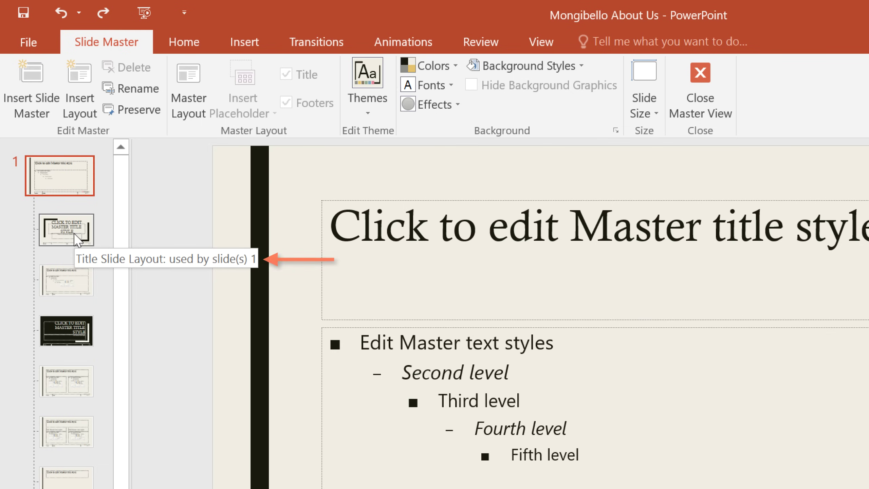
- On the Title Slide layout, toggle Hide Background Graphics off and back on so the logo stays hidden
click(75, 234)
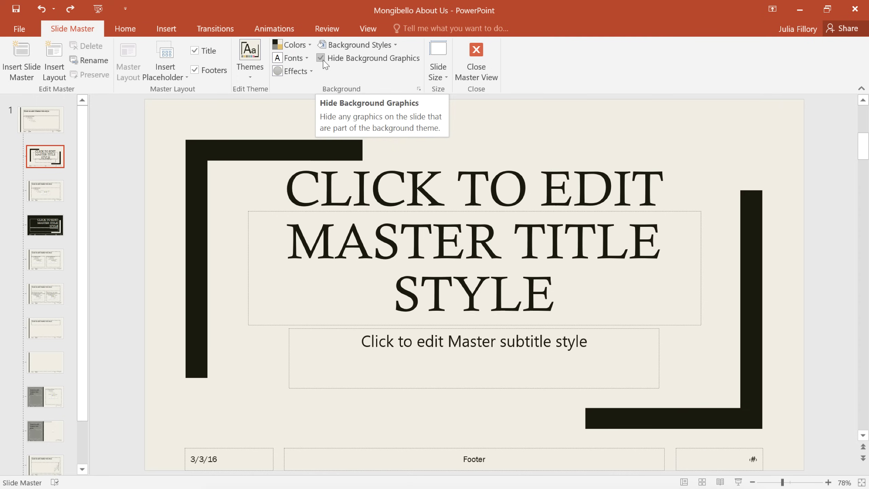
click(321, 58)
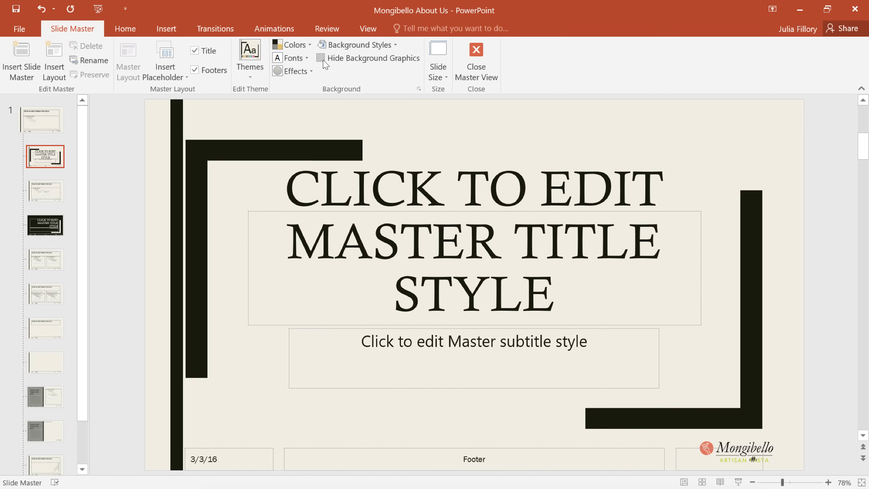
click(323, 62)
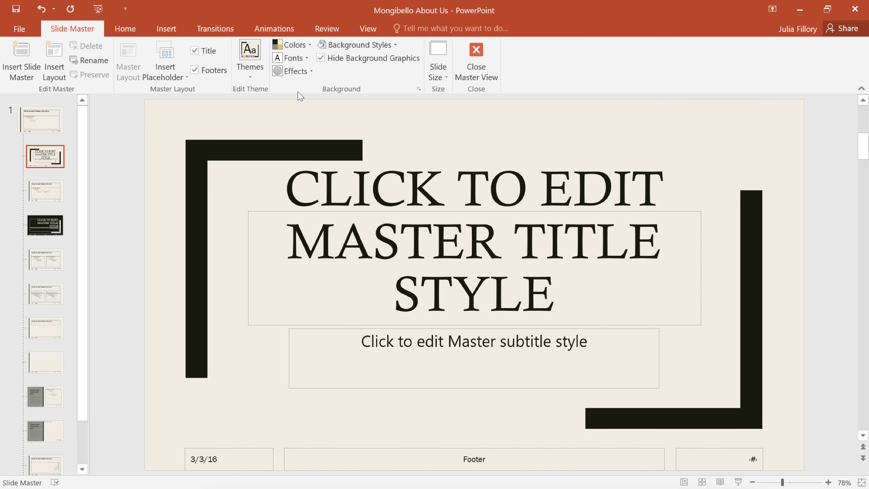
- Scroll the layout thumbnails and select the Picture with Caption layout
drag(86, 259, 81, 330)
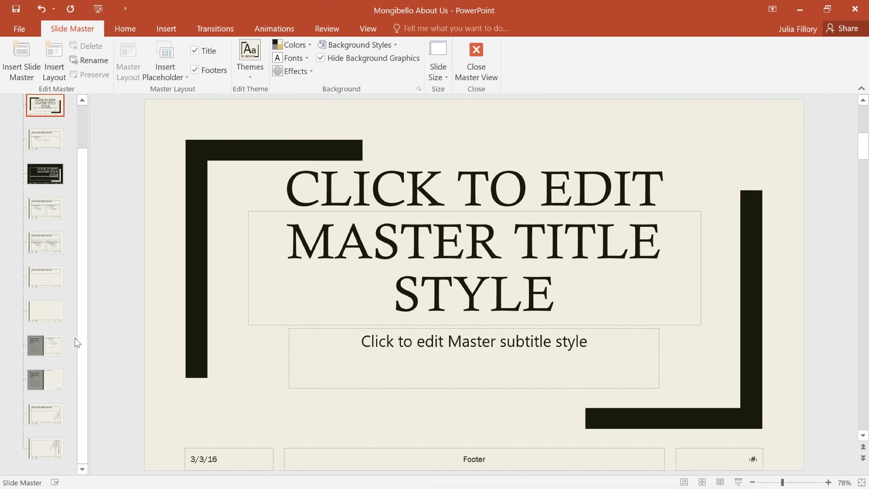
click(59, 382)
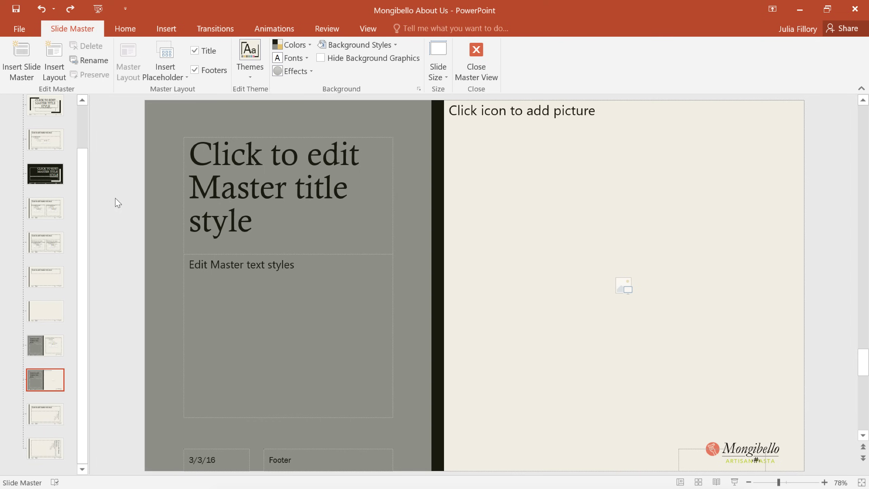
- Select the title, text placeholder and black bar together and drag them to the slide's right side
click(221, 189)
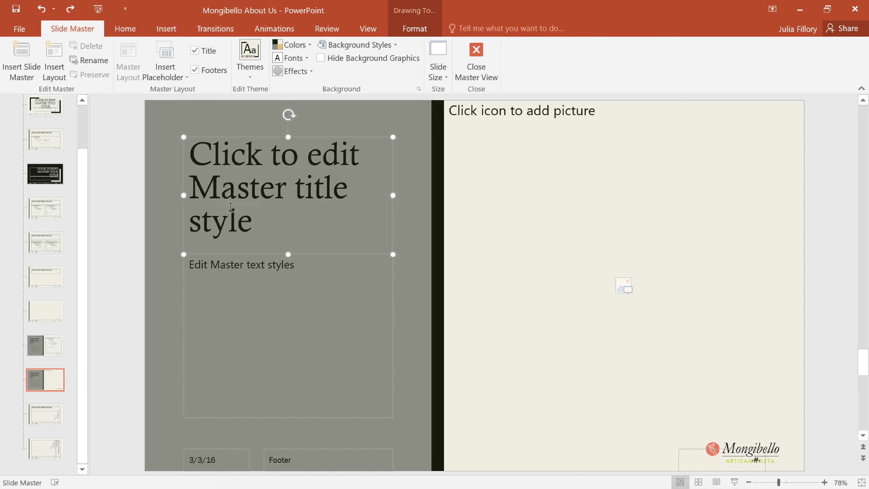
shift+click(259, 265)
shift+click(436, 257)
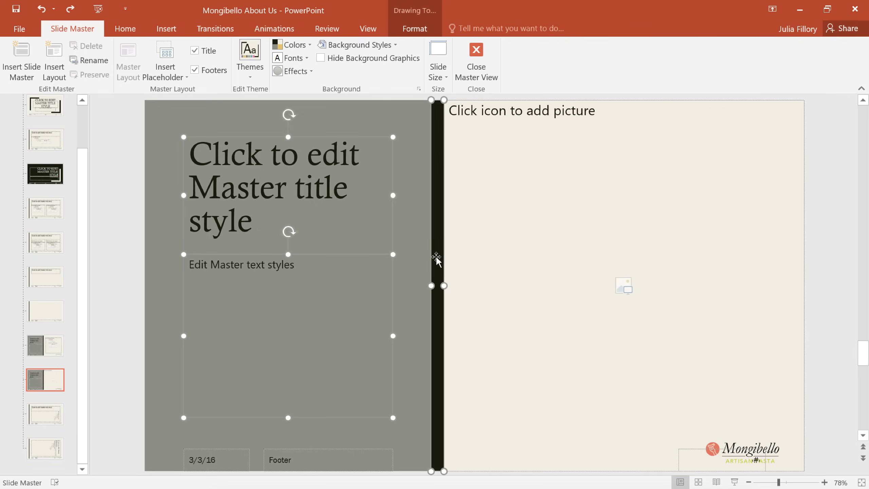
drag(438, 257, 795, 257)
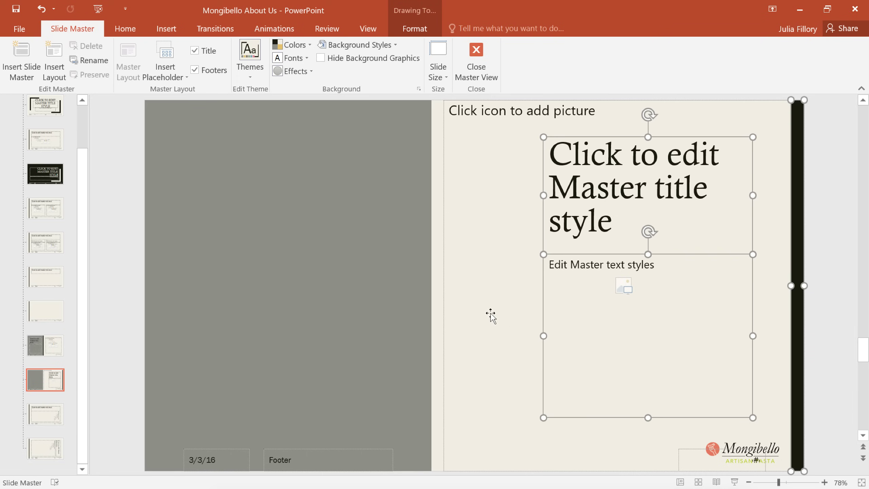
- Delete the grey block and move the picture placeholder onto the layout's left half
click(393, 310)
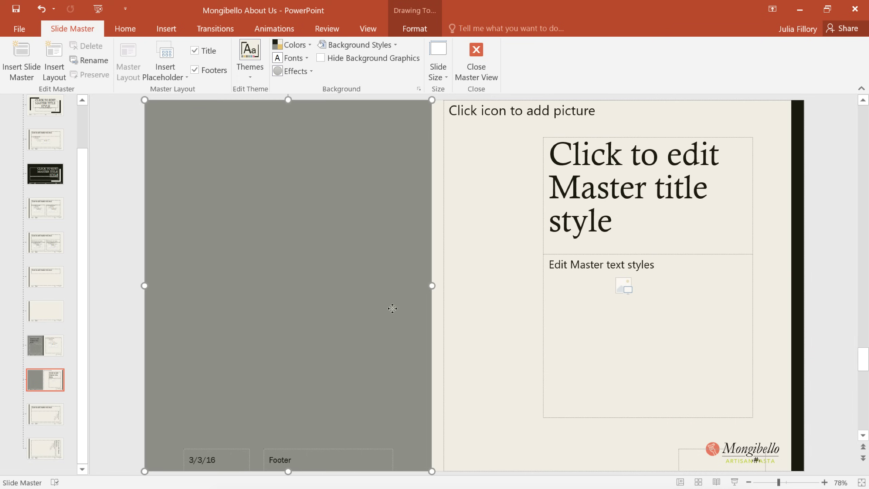
key(Delete)
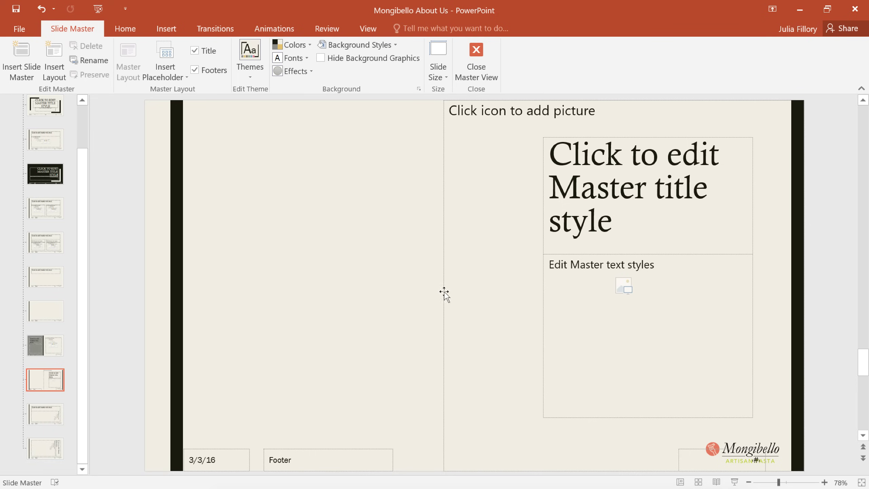
click(464, 285)
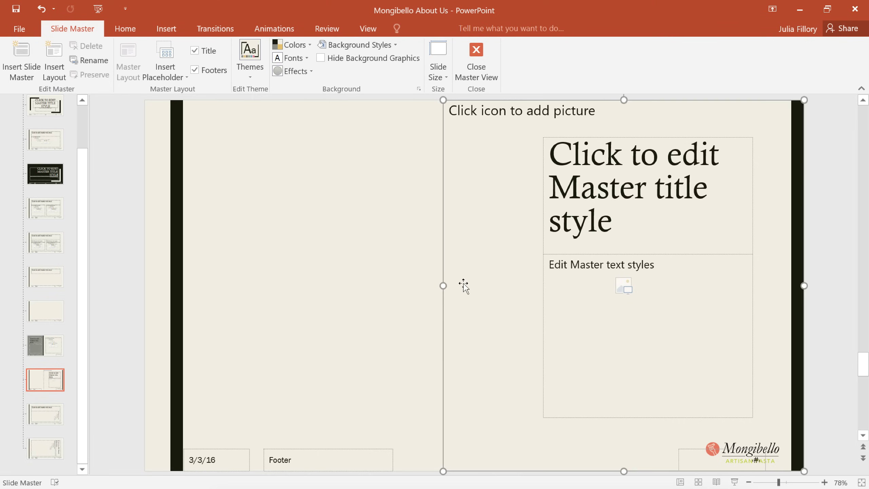
mouse_move(464, 286)
mouse_down()
mouse_move(158, 281)
mouse_move(167, 283)
mouse_up()
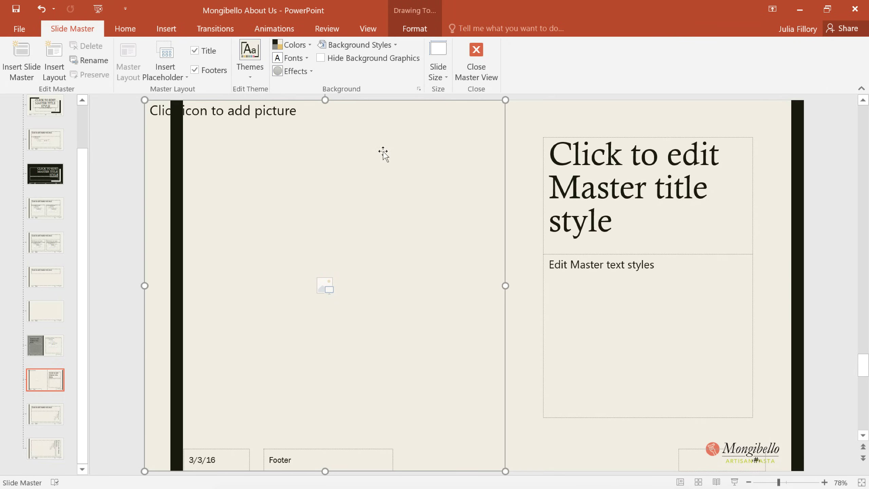
- Leave Master View and step through slides 4–6 to reach Homemade Gnocchi
click(472, 79)
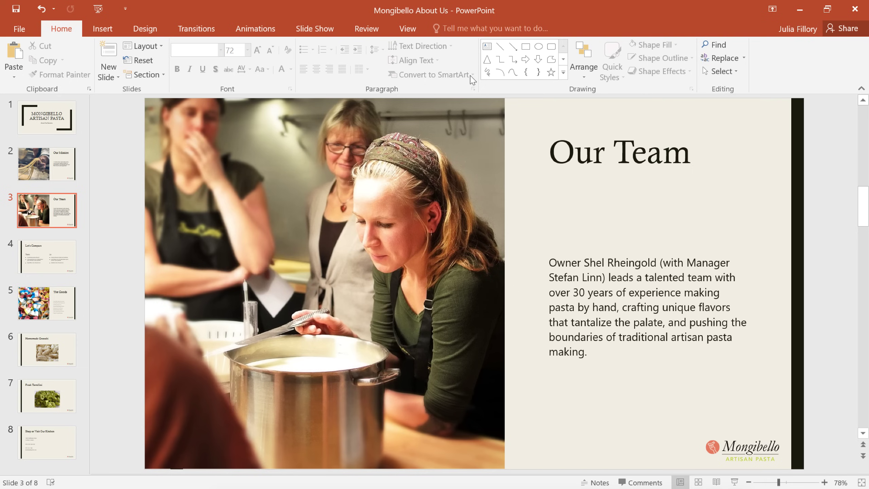
key(Down)
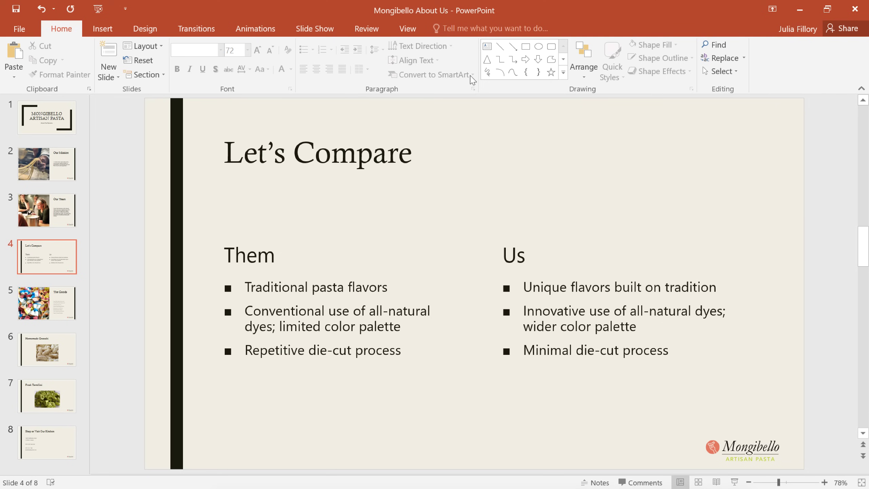
key(Down)
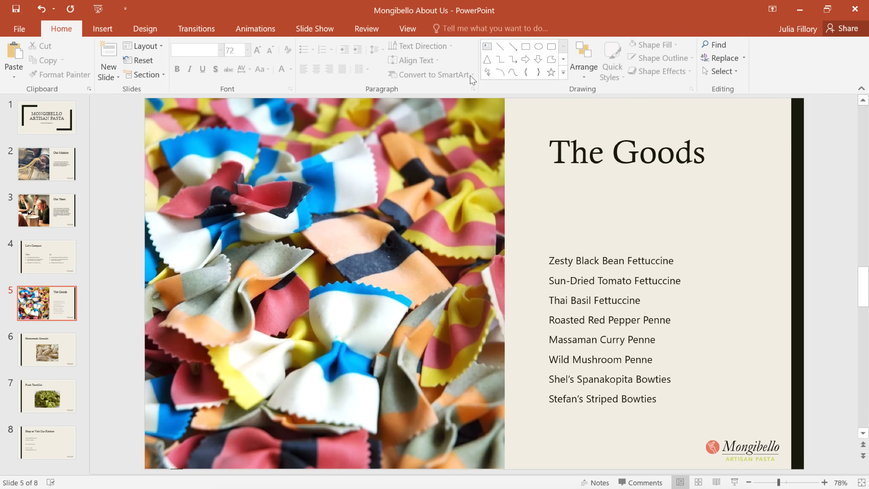
key(Down)
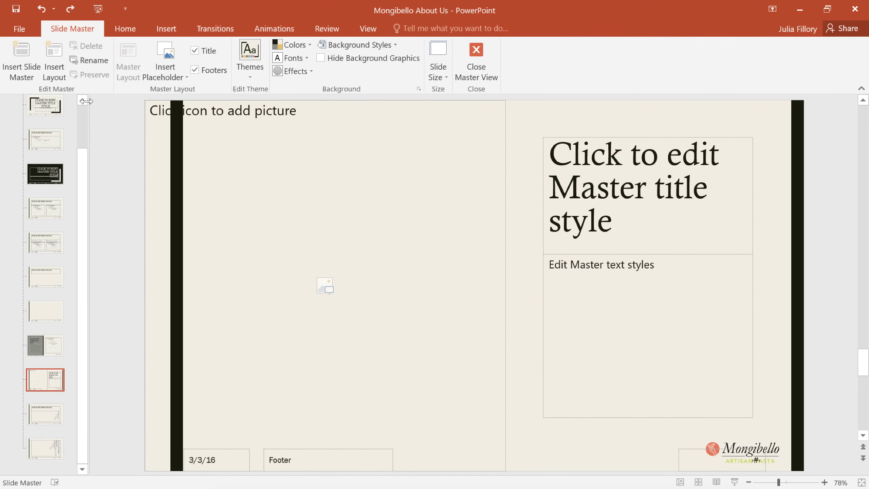
- Insert a new custom layout and move its title placeholder down to the bottom edge, right-aligned
click(59, 56)
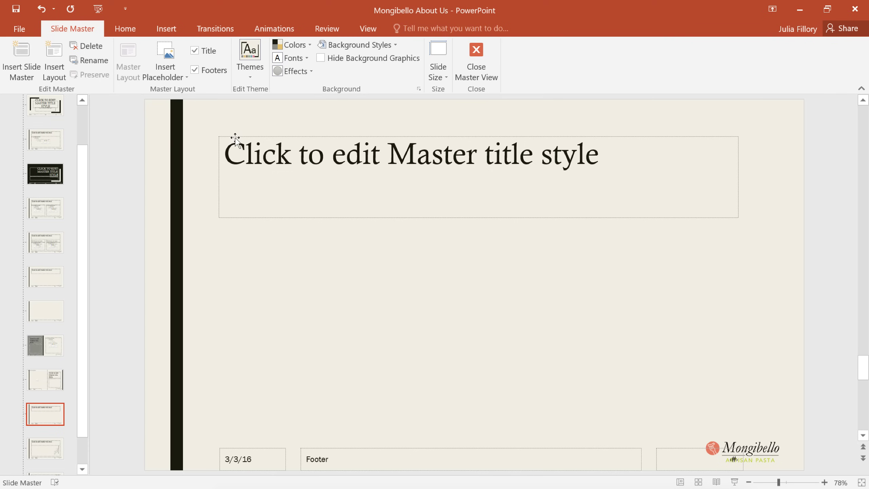
mouse_move(235, 138)
mouse_down()
mouse_move(221, 175)
mouse_move(254, 241)
mouse_move(272, 215)
mouse_move(248, 193)
mouse_move(259, 226)
mouse_move(252, 242)
mouse_move(618, 248)
mouse_up()
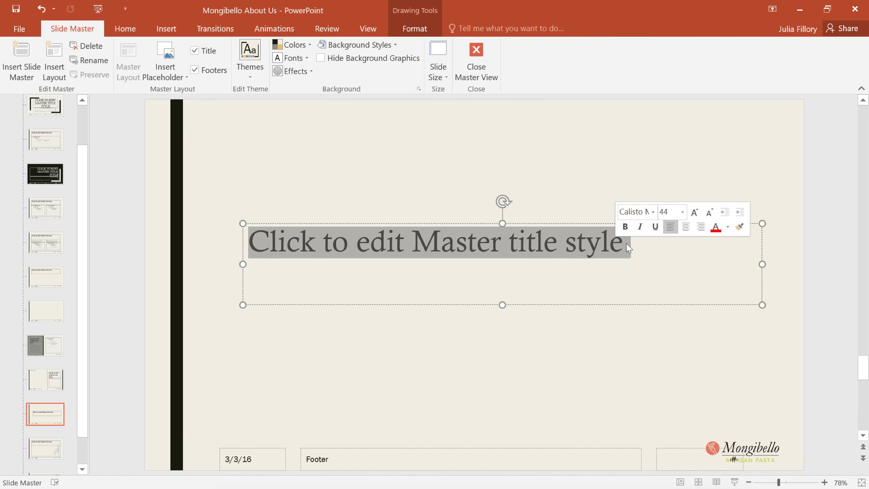
click(702, 229)
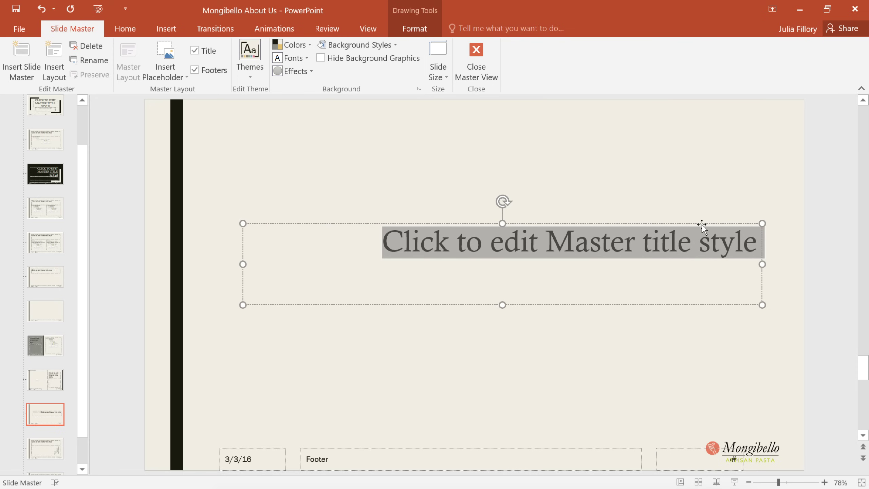
drag(701, 223, 726, 384)
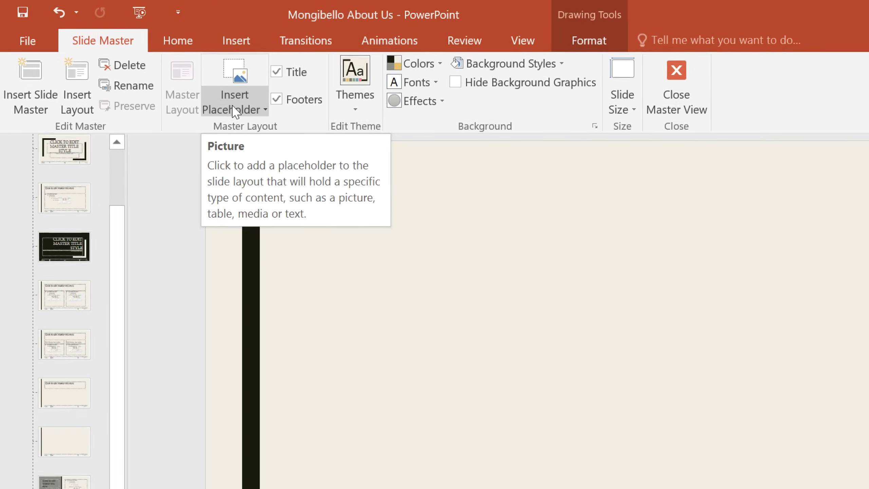
- Draw a Picture placeholder about 5.06" by 12.56" across the layout's top, above the title
click(216, 102)
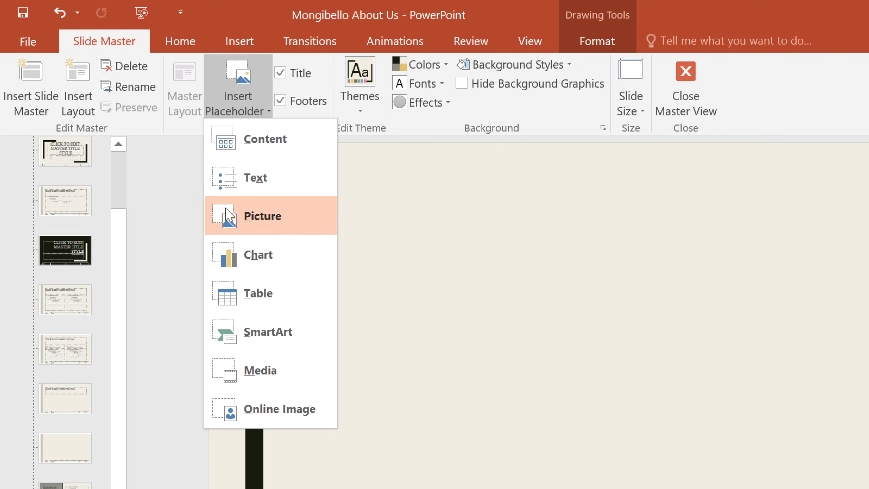
click(225, 212)
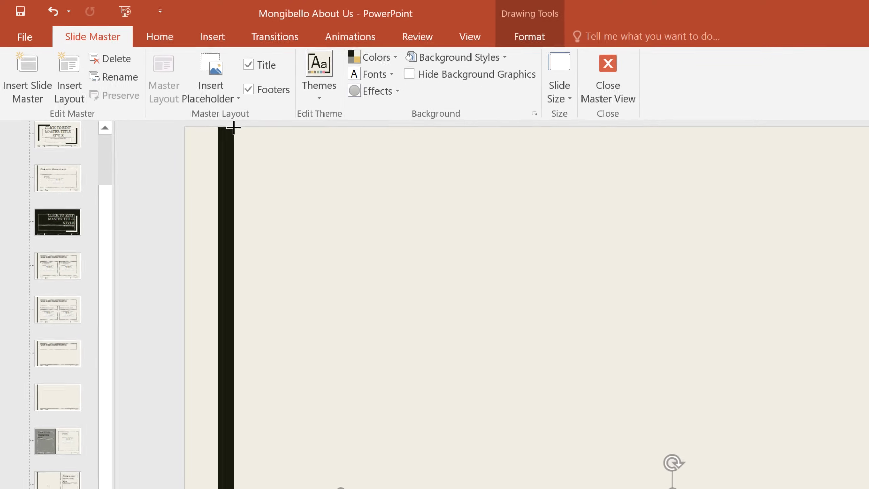
drag(253, 139, 426, 246)
drag(353, 204, 868, 387)
drag(784, 341, 803, 350)
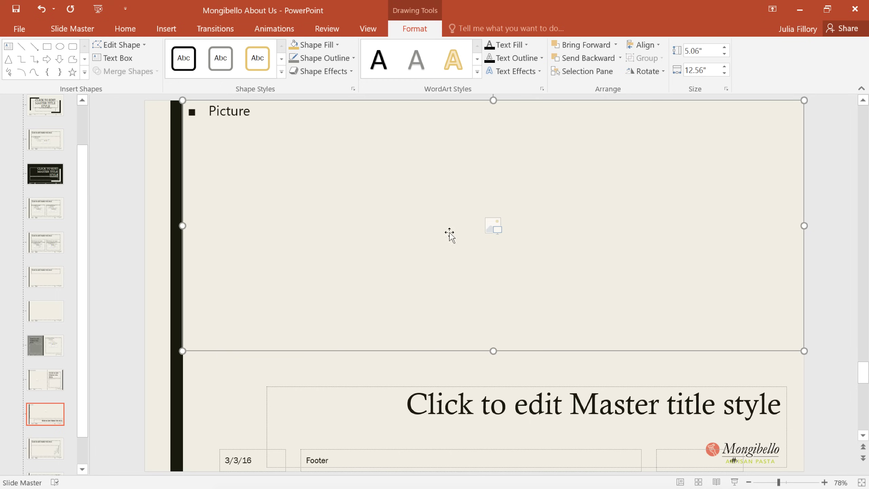
- Rename the new custom layout to 'Product Slide'
click(76, 33)
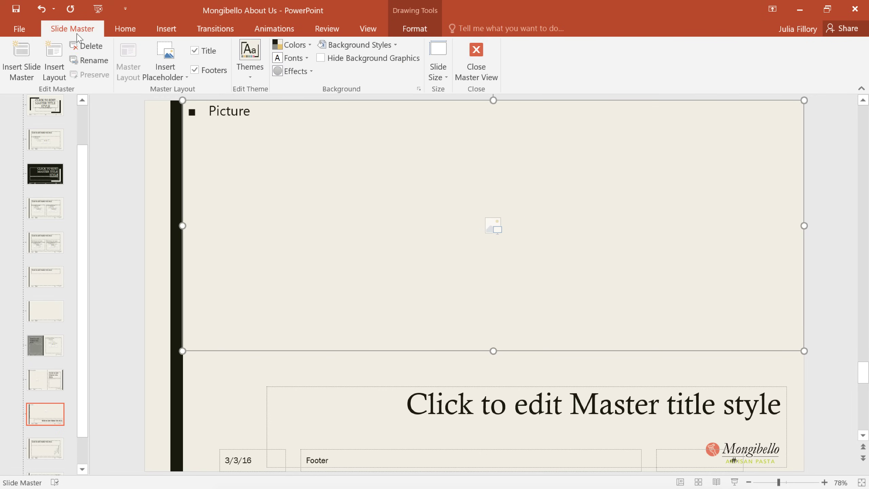
click(76, 63)
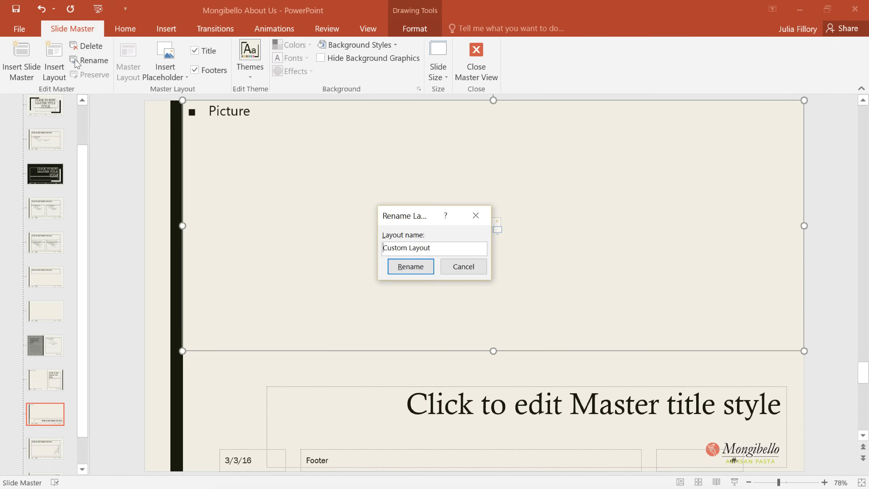
text(Product Slide)
key(Return)
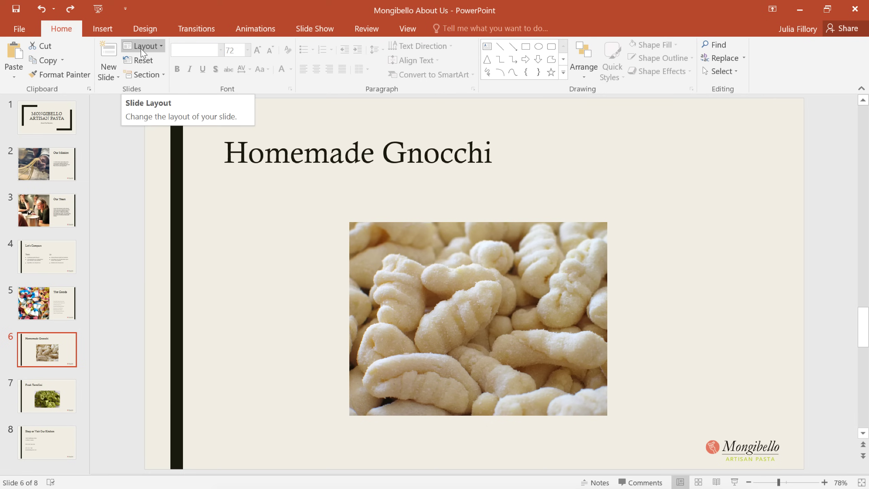
- Apply the Product Slide layout to slide 6 (Homemade Gnocchi) and slide 7 (Fresh Tortellini)
click(142, 51)
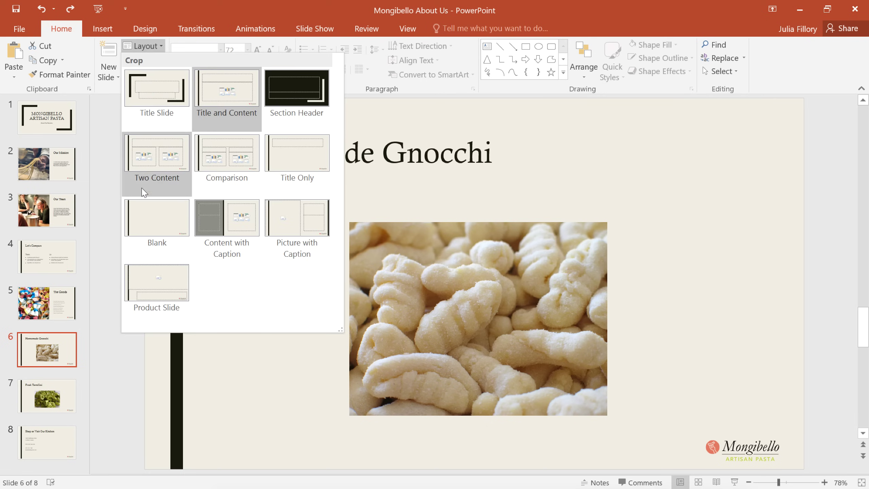
click(143, 277)
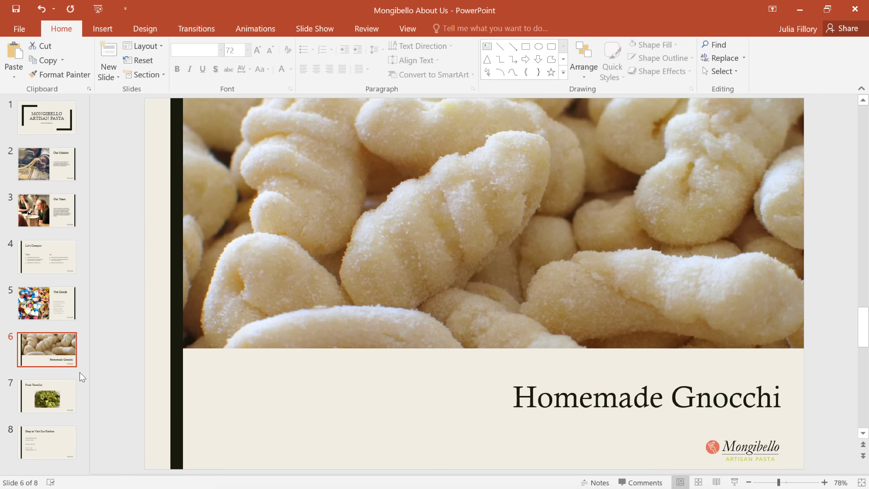
click(70, 391)
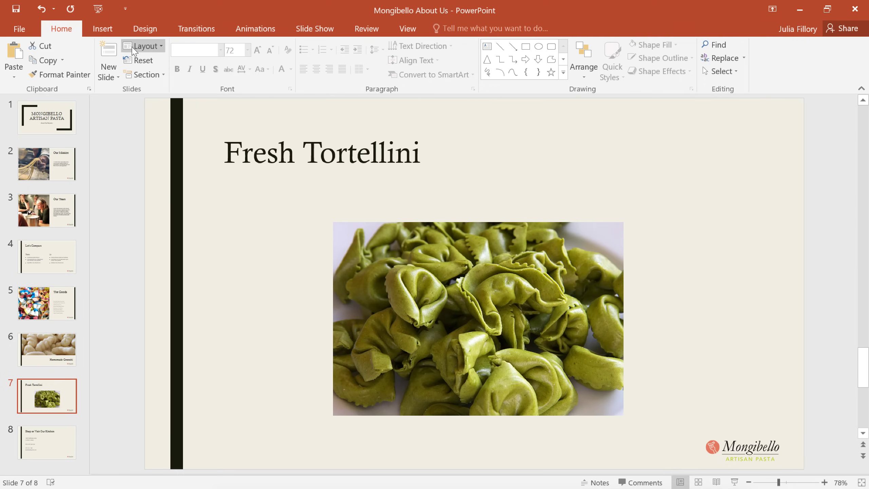
click(133, 48)
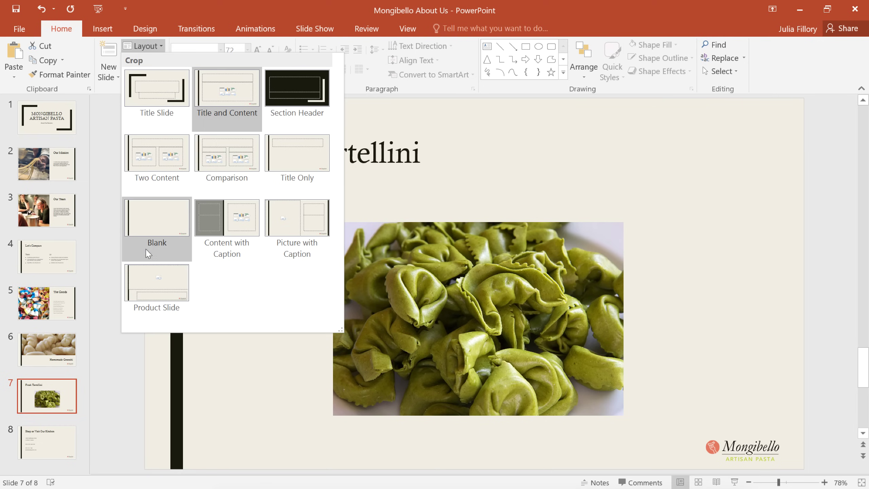
click(149, 281)
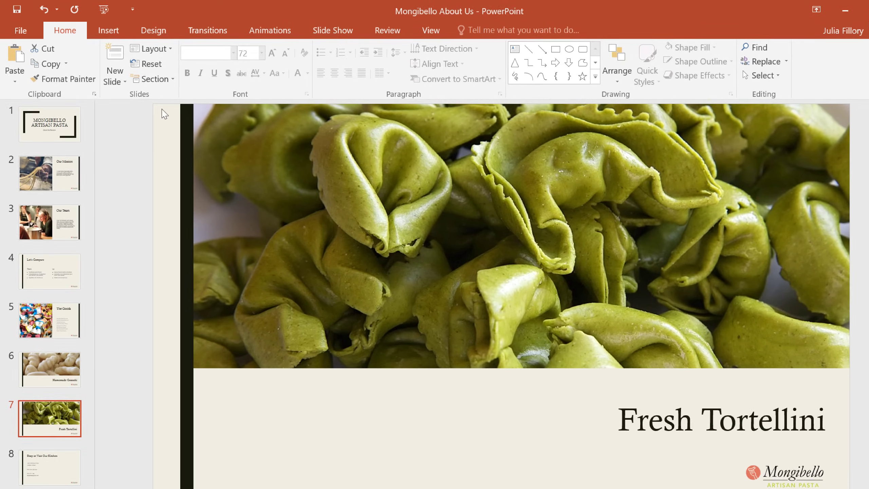
- Open the Save Current Theme dialog from the expanded Design themes gallery
click(162, 36)
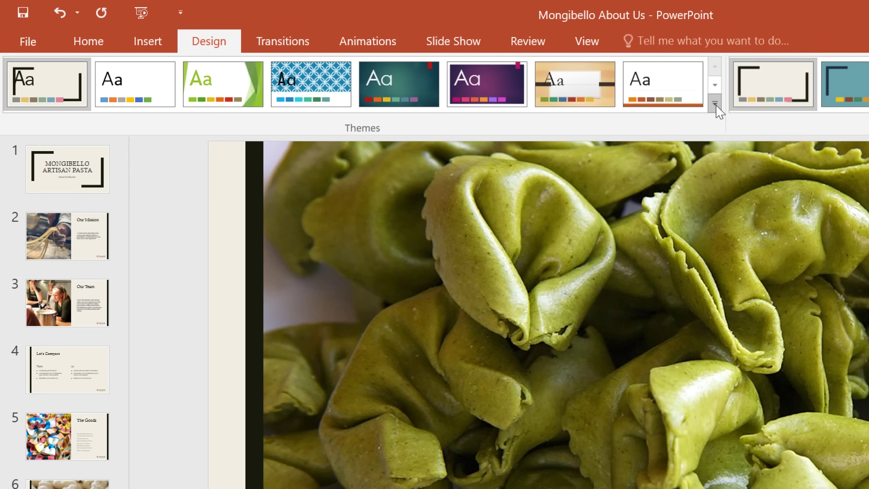
click(715, 103)
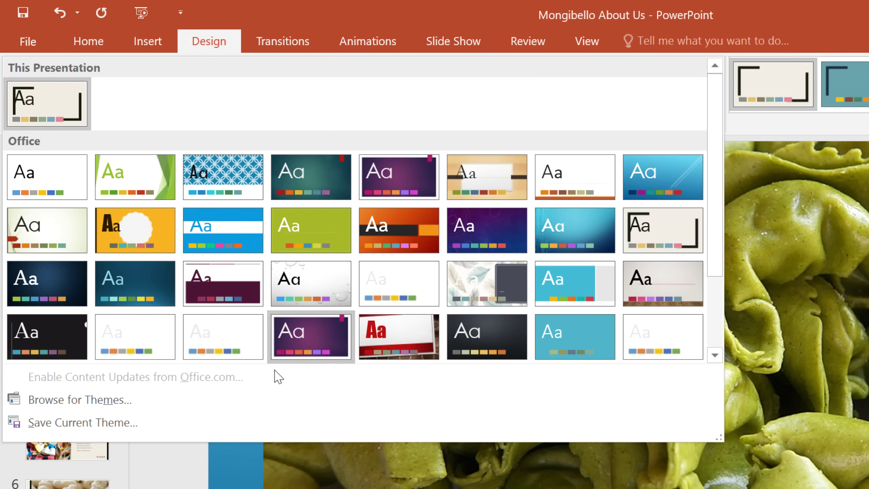
click(154, 430)
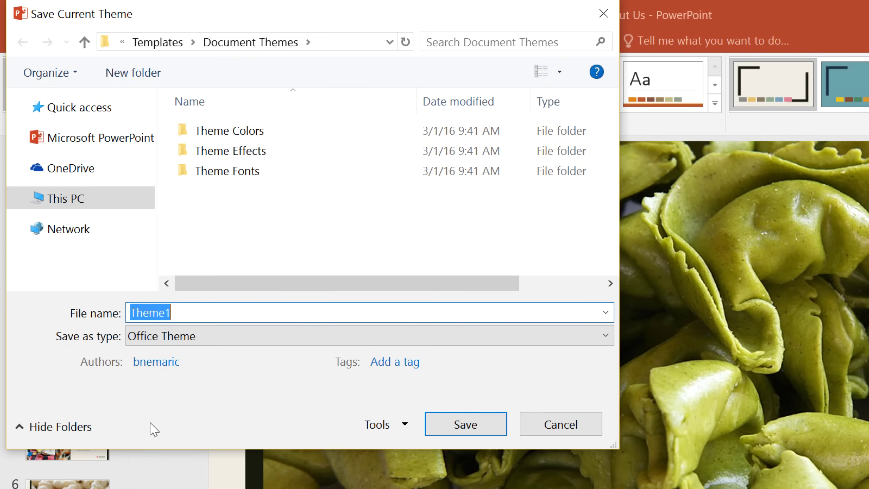
- Save the current design as a theme named 'Mongibello'
text(Mongibello)
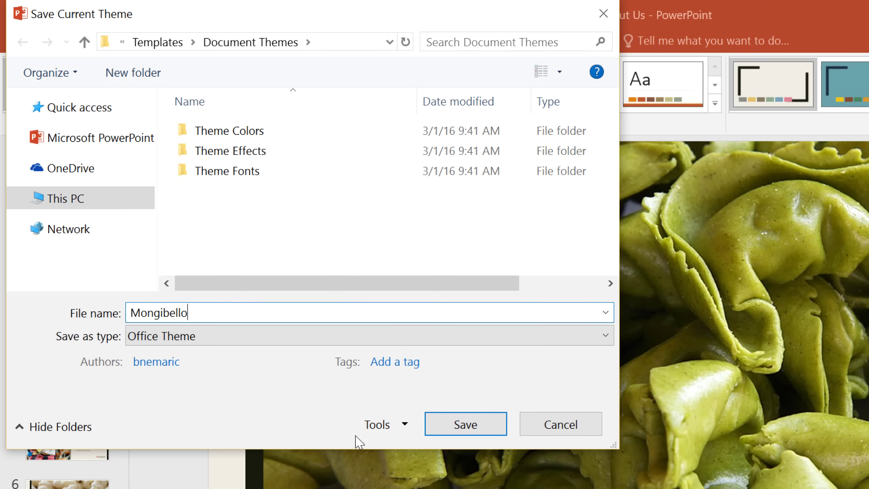
click(438, 431)
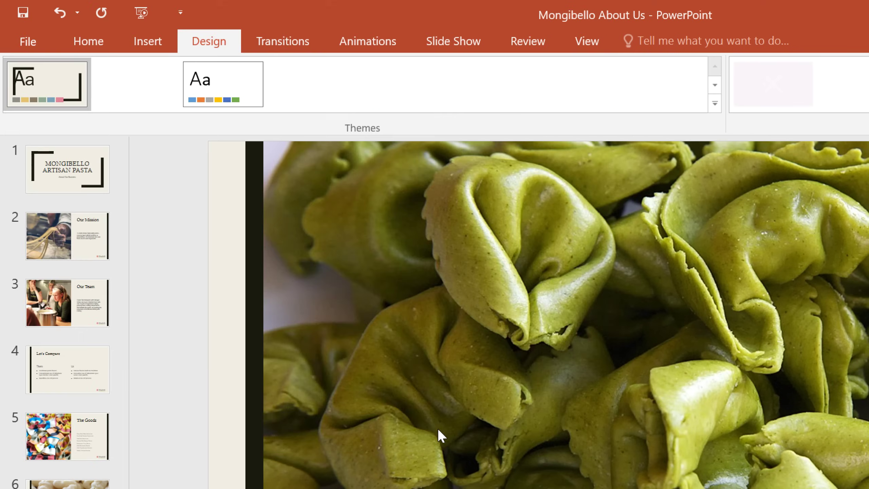